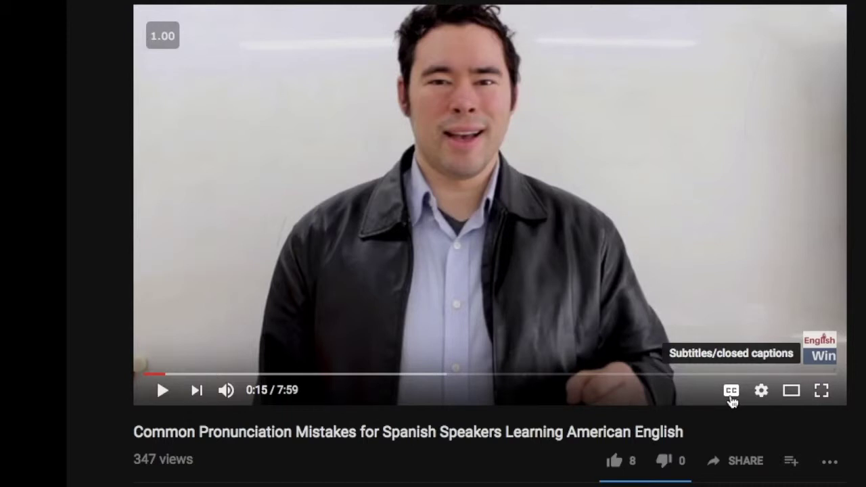
Step: Turn on English auto-generated captions, pause the video at 0:21, and check the player settings
{"action": "left_click", "coordinate": [731, 396]}
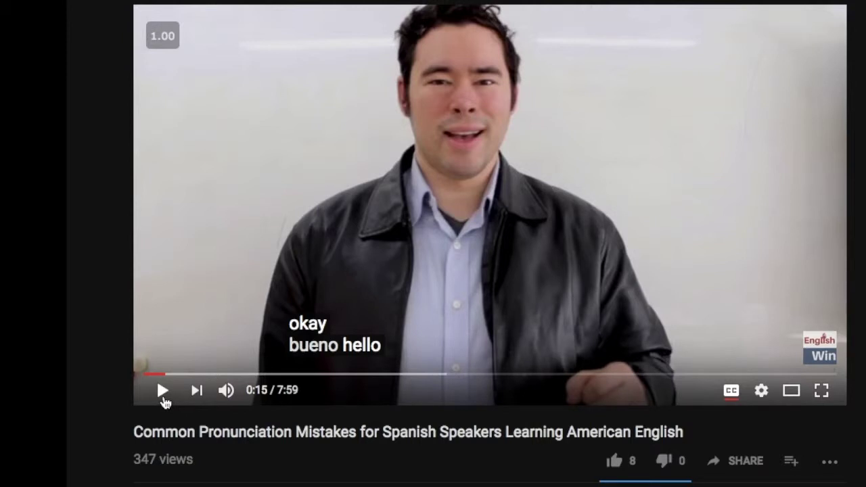
{"action": "left_click", "coordinate": [163, 399]}
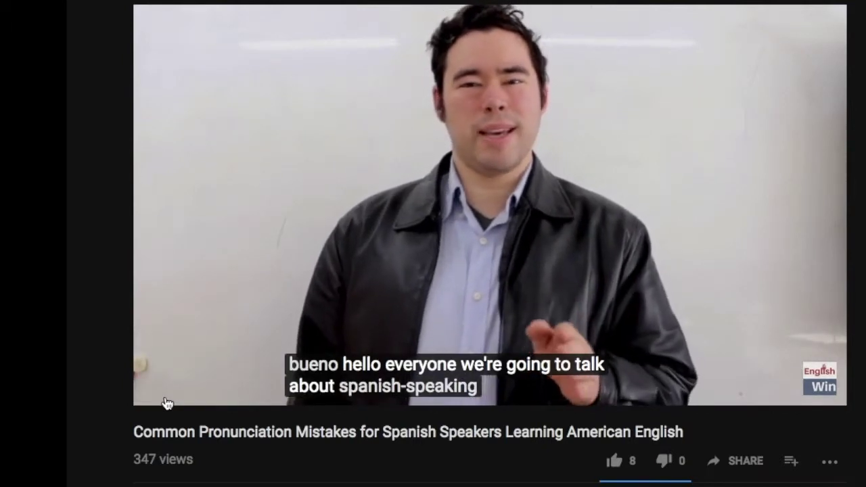
{"action": "left_click", "coordinate": [168, 403]}
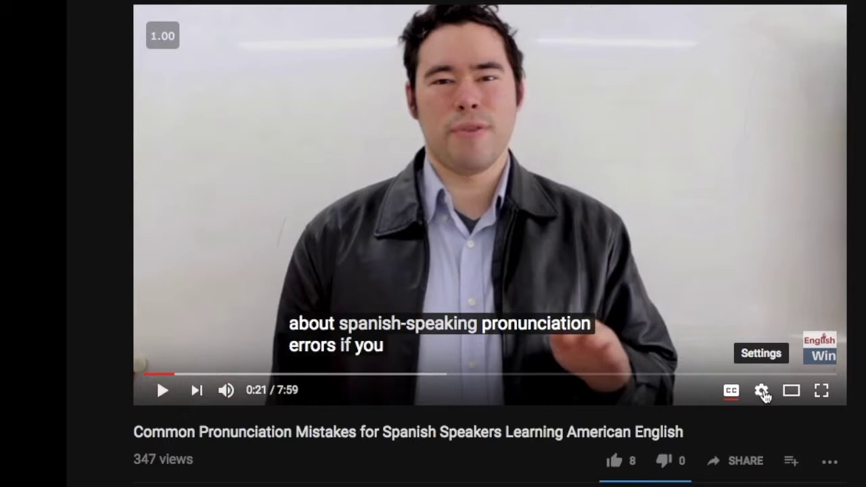
{"action": "left_click", "coordinate": [763, 393]}
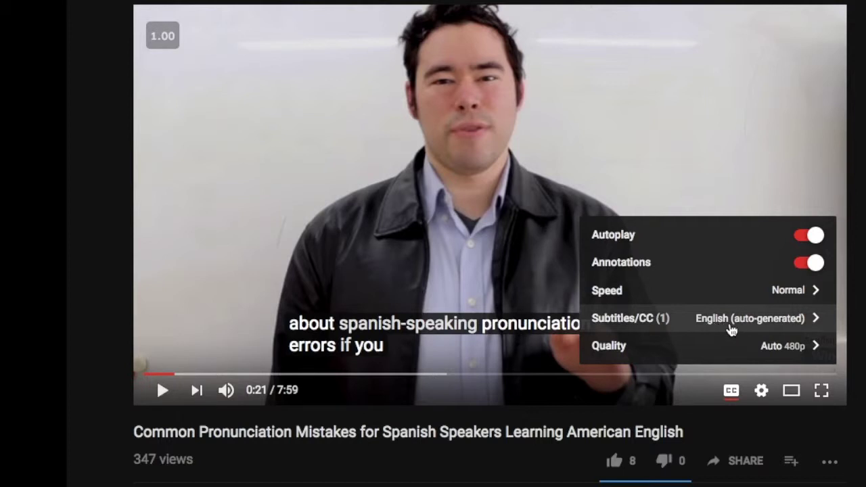
{"action": "left_click", "coordinate": [731, 330]}
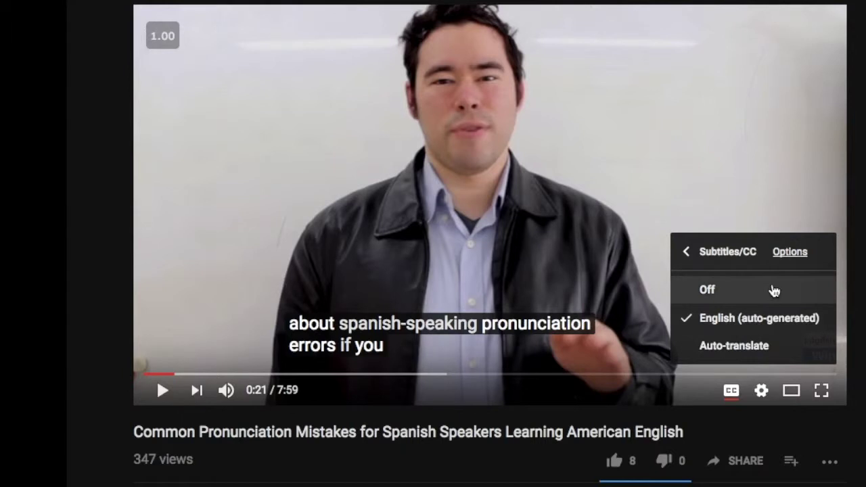
{"action": "left_click", "coordinate": [790, 260]}
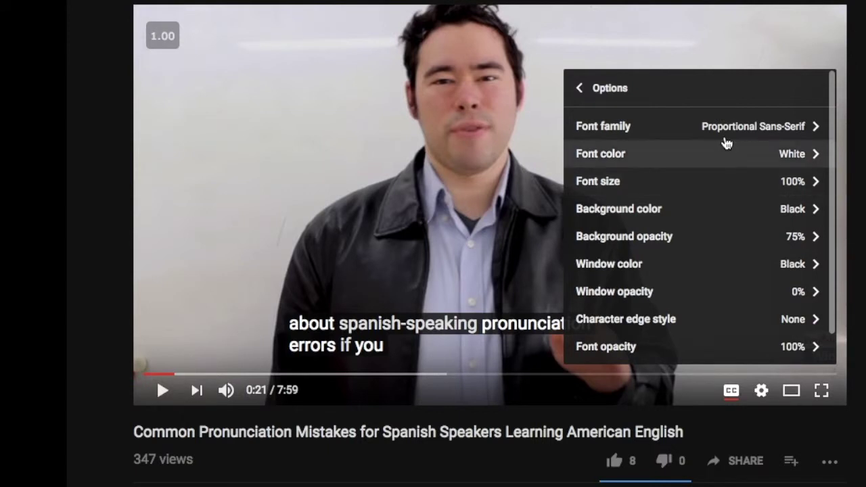
{"action": "left_click", "coordinate": [723, 128]}
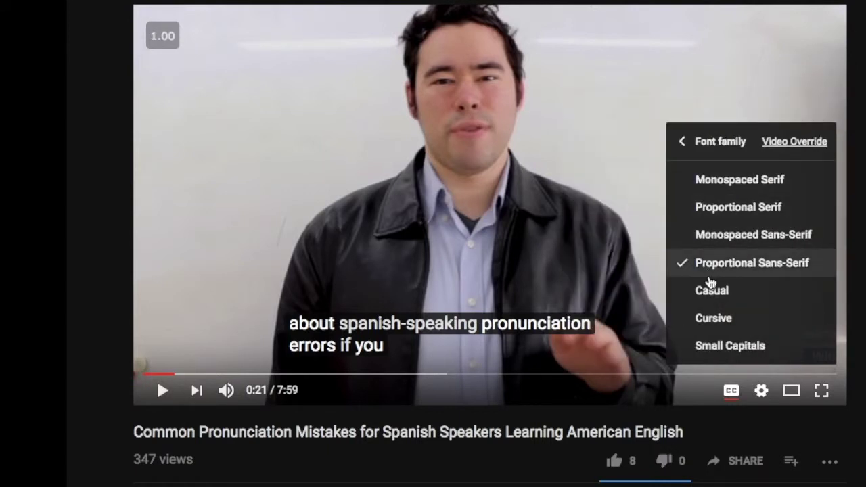
{"action": "left_click", "coordinate": [711, 320]}
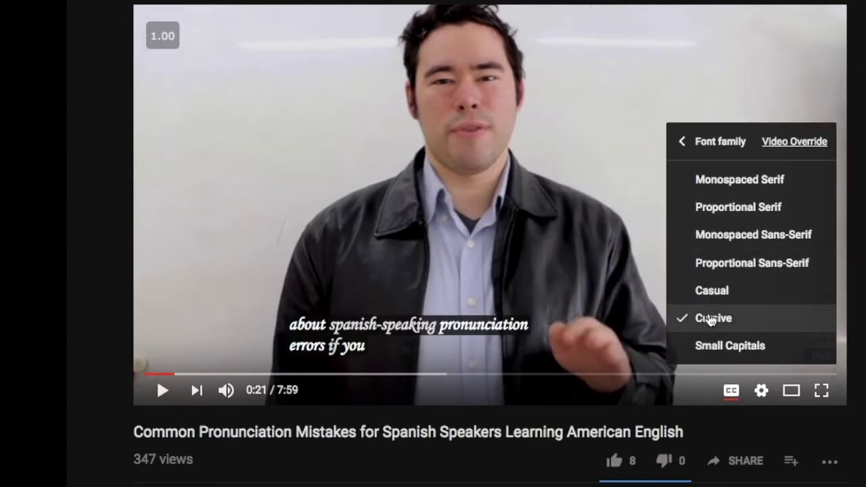
{"action": "left_click", "coordinate": [714, 346]}
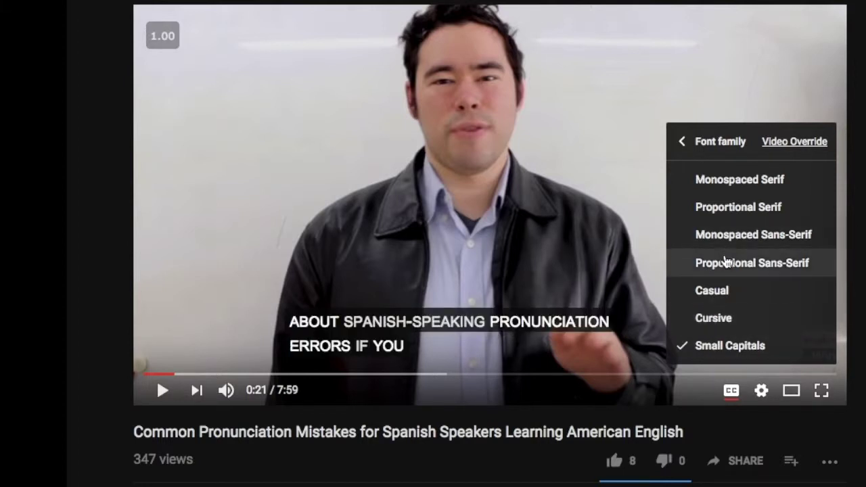
{"action": "left_click", "coordinate": [724, 262]}
{"action": "left_click", "coordinate": [729, 211]}
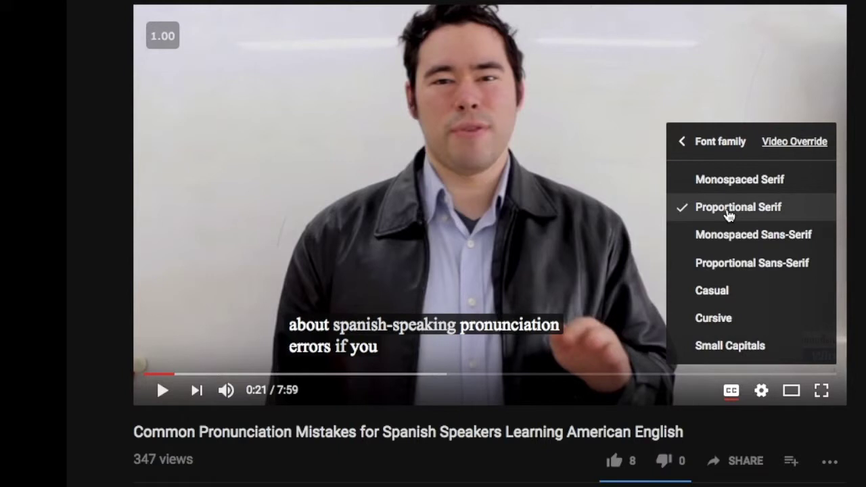
{"action": "left_click", "coordinate": [722, 186]}
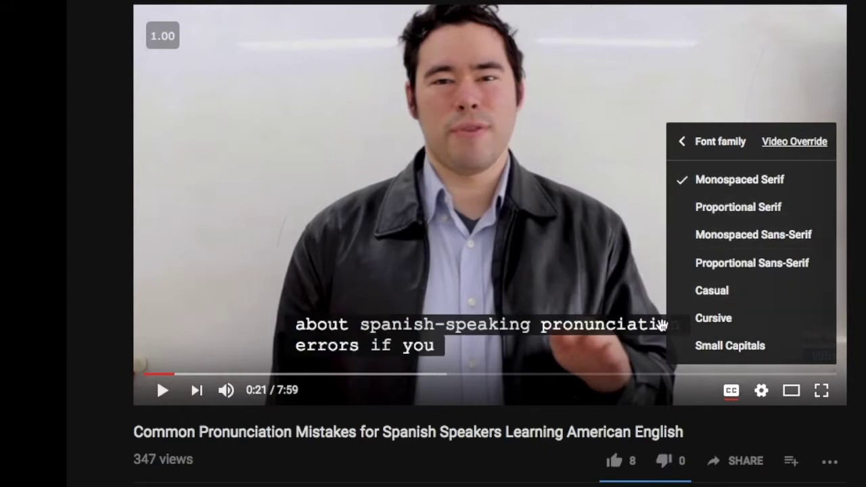
{"action": "left_click", "coordinate": [711, 300]}
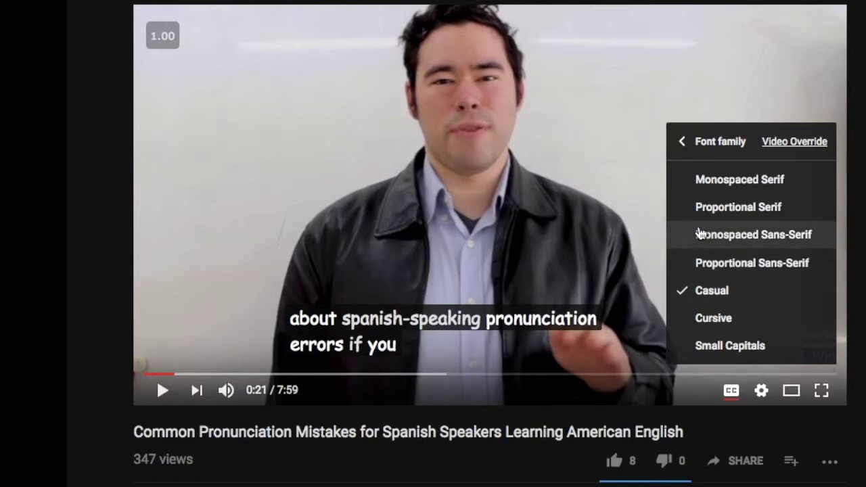
{"action": "left_click", "coordinate": [702, 210]}
{"action": "left_click", "coordinate": [707, 234]}
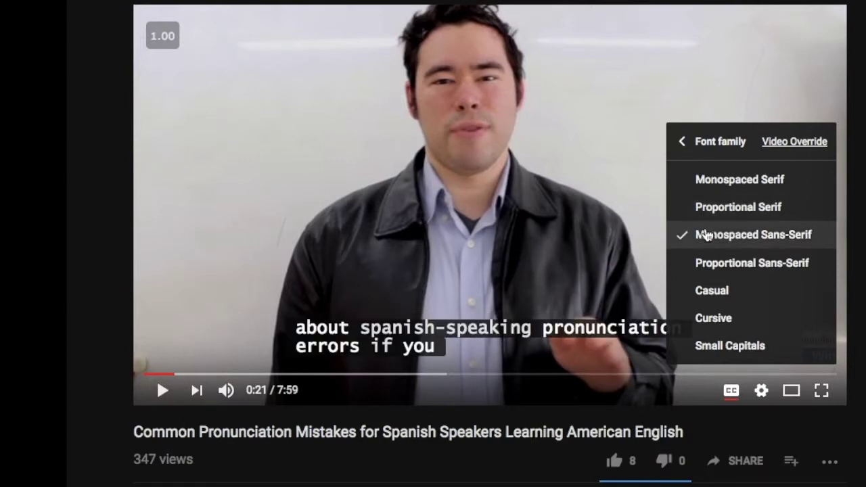
{"action": "left_click", "coordinate": [710, 264]}
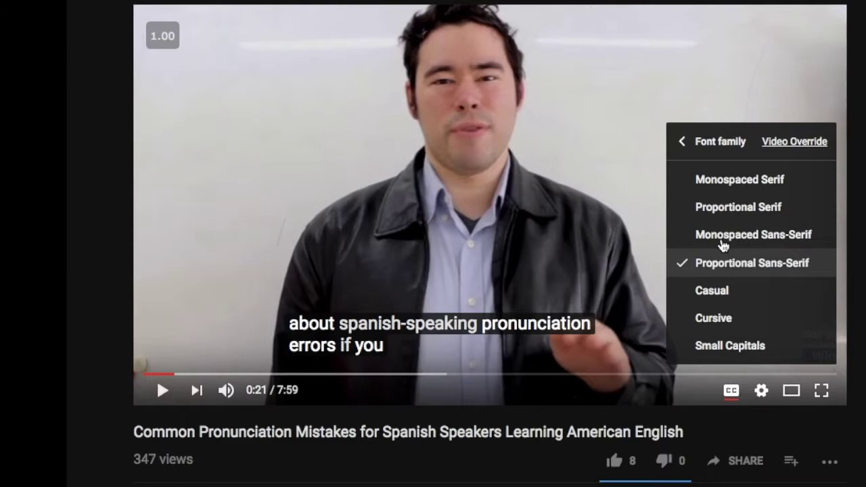
{"action": "left_click", "coordinate": [717, 141]}
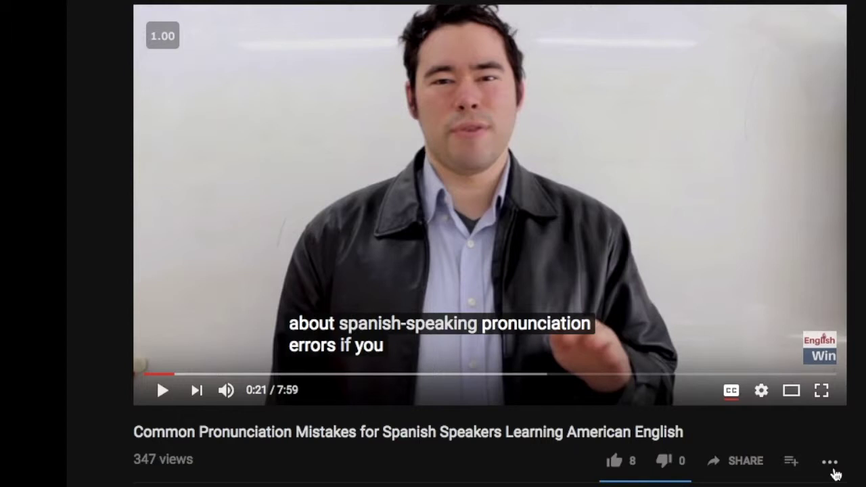
Step: Open the translations page for the pronunciation video from its options menu
{"action": "left_click", "coordinate": [834, 468]}
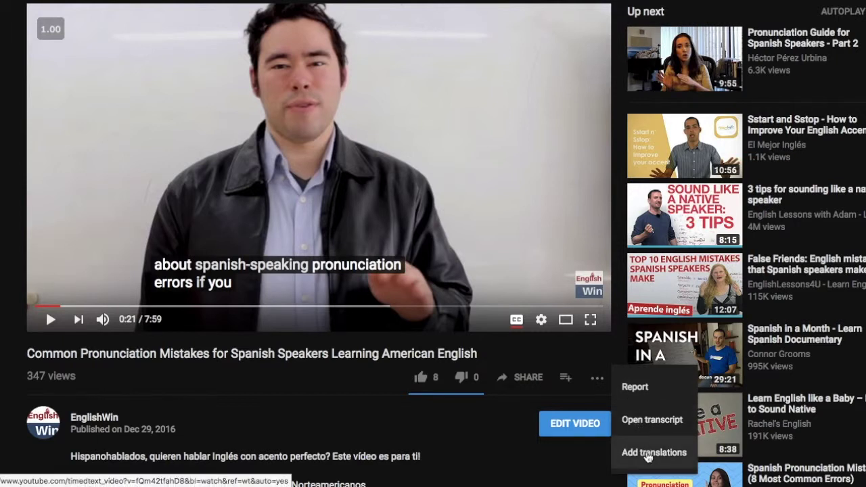
{"action": "left_click", "coordinate": [647, 455]}
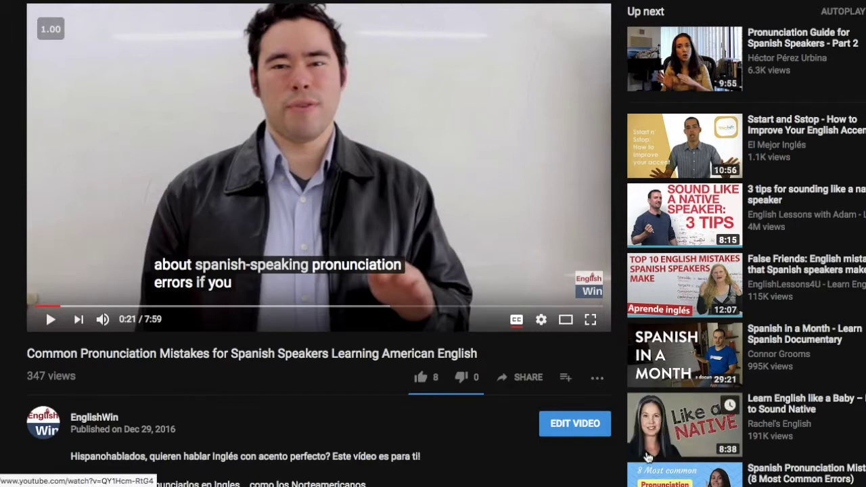
{"action": "left_click", "coordinate": [647, 457]}
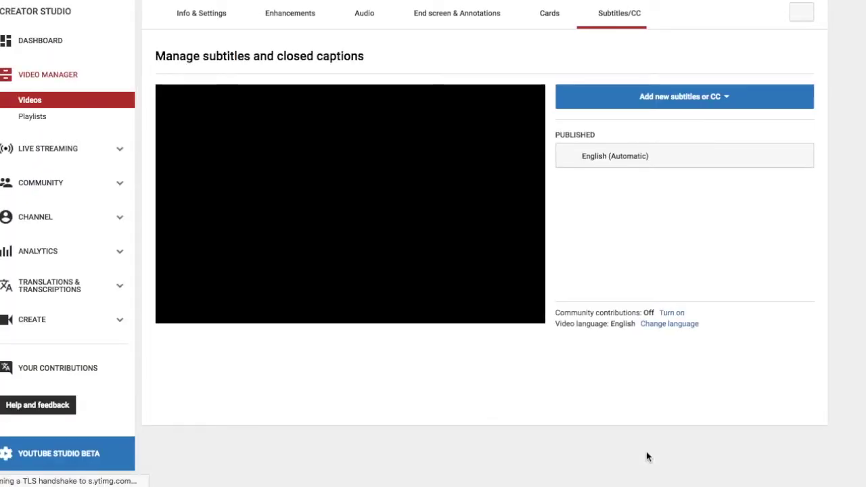
Step: Add Spanish (Latin America) as a new subtitle language by searching 'spa', then pause the preview
{"action": "left_click", "coordinate": [702, 100]}
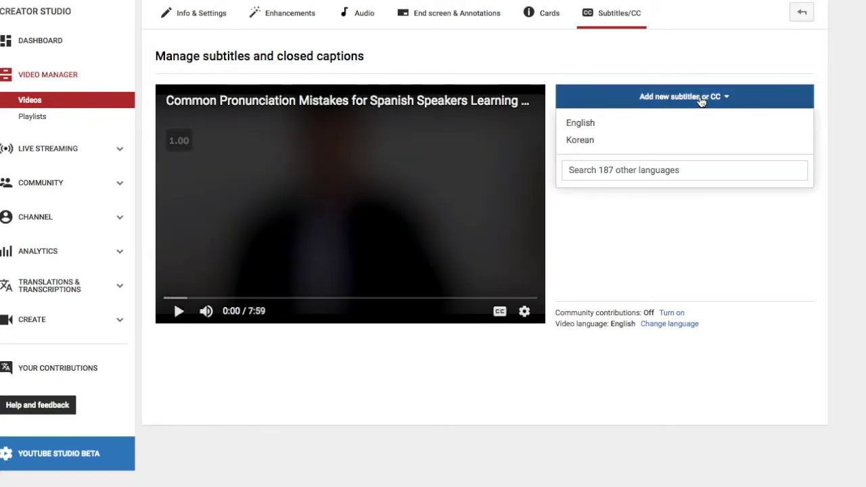
{"action": "left_click", "coordinate": [653, 171]}
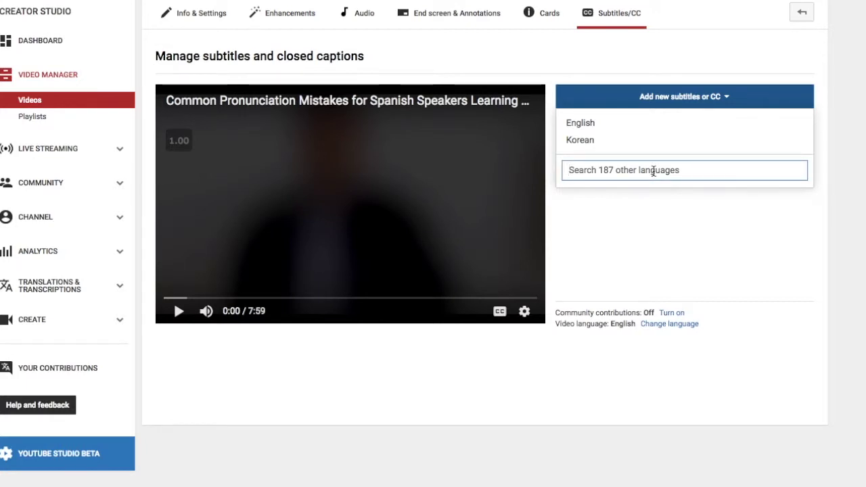
{"action": "type", "text": "spanish"}
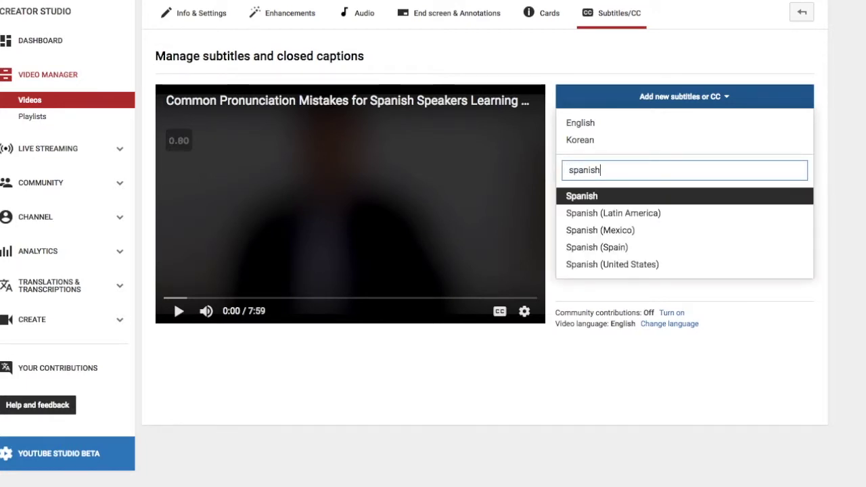
{"action": "left_click", "coordinate": [649, 215]}
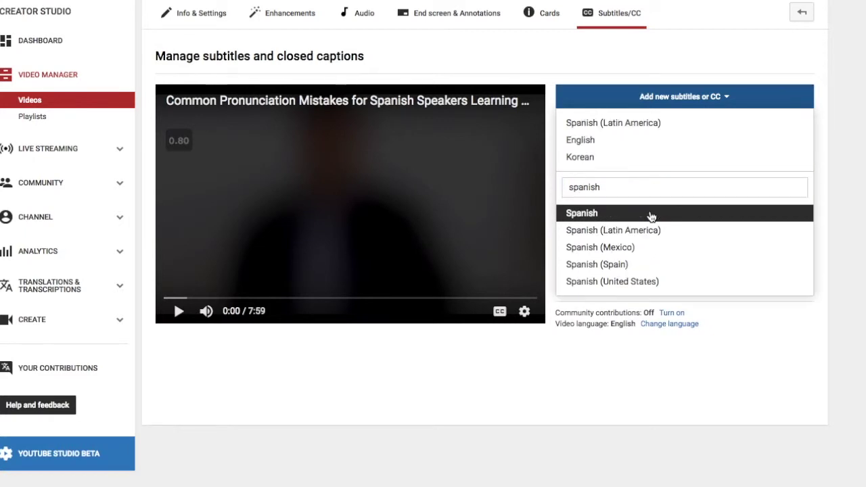
{"action": "left_click", "coordinate": [689, 122]}
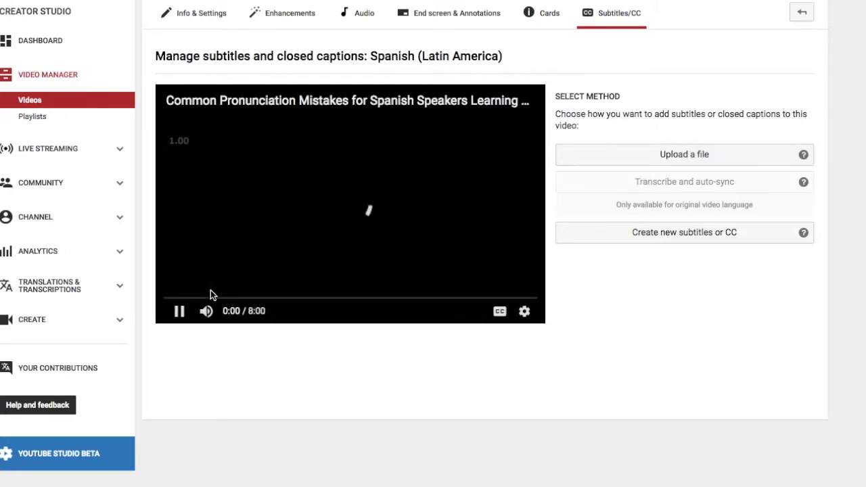
{"action": "left_click", "coordinate": [178, 310]}
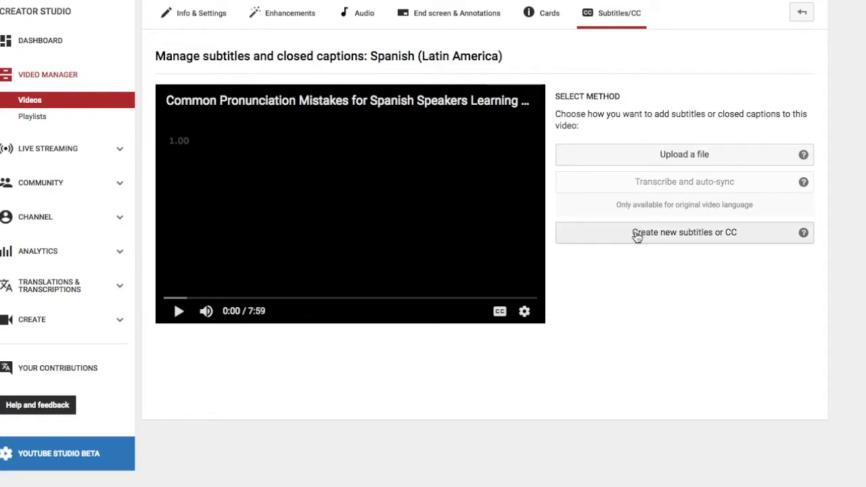
Step: Create new Spanish subtitles, open the 0:00.3–0:04.6 slot for writing, and play the narration
{"action": "left_click", "coordinate": [681, 243]}
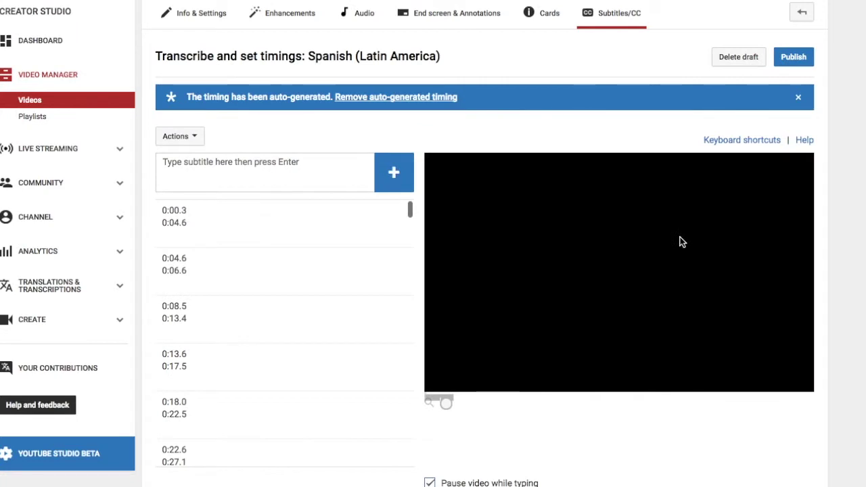
{"action": "left_click", "coordinate": [283, 165]}
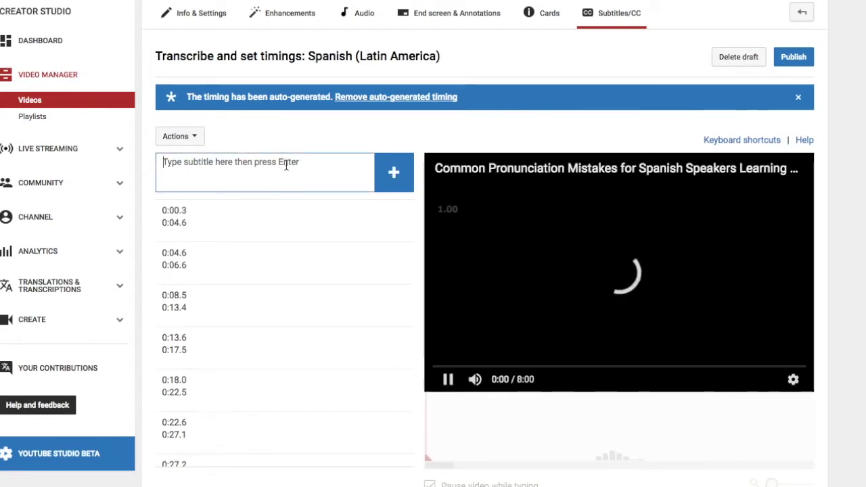
{"action": "left_click", "coordinate": [255, 217]}
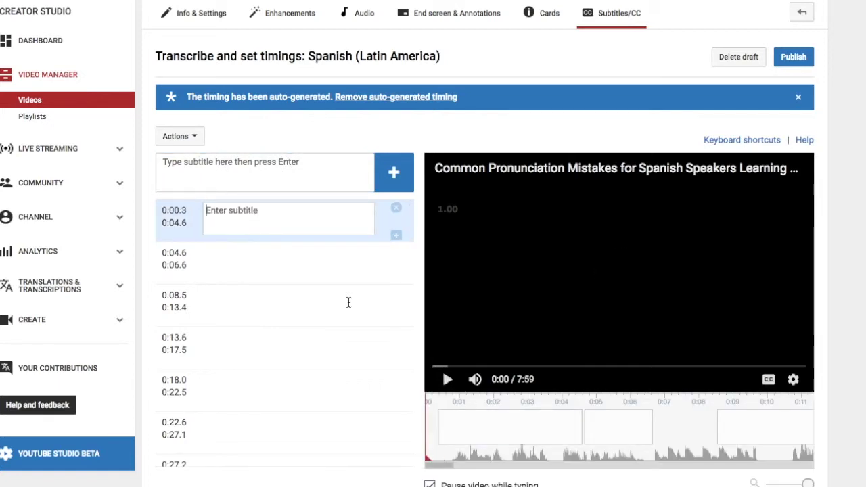
{"action": "left_click", "coordinate": [444, 380]}
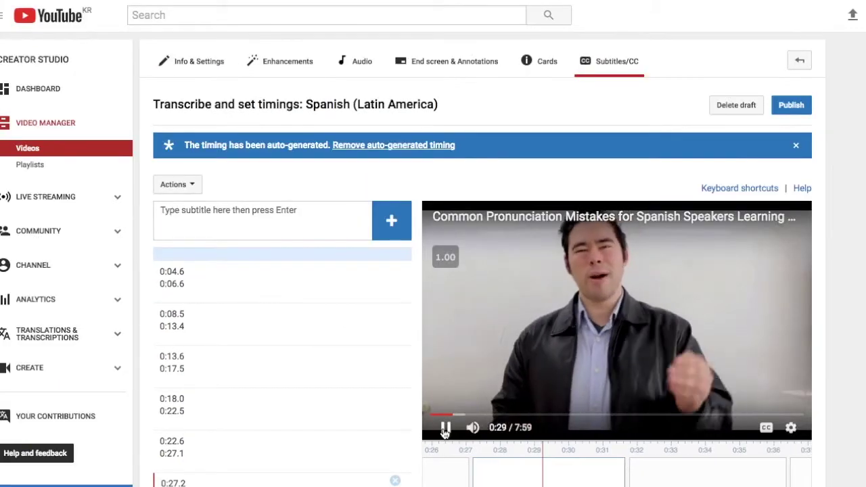
{"action": "key", "text": "XF86AudioLowerVolume"}
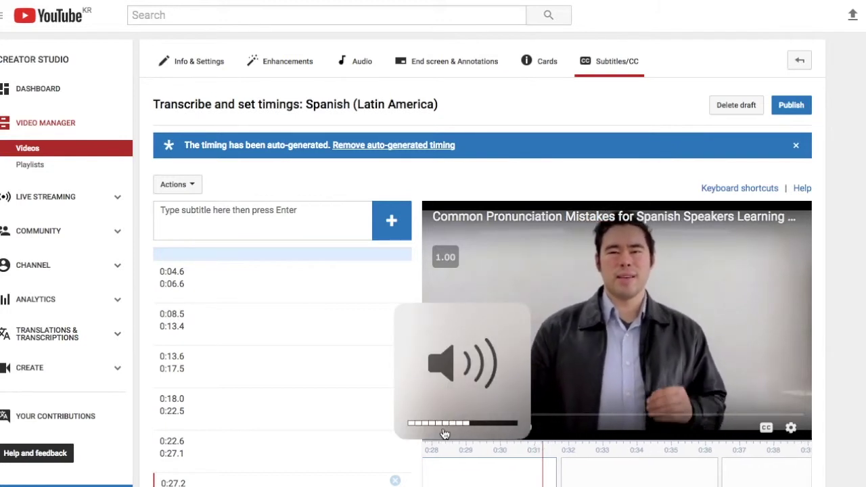
{"action": "left_click", "coordinate": [445, 428]}
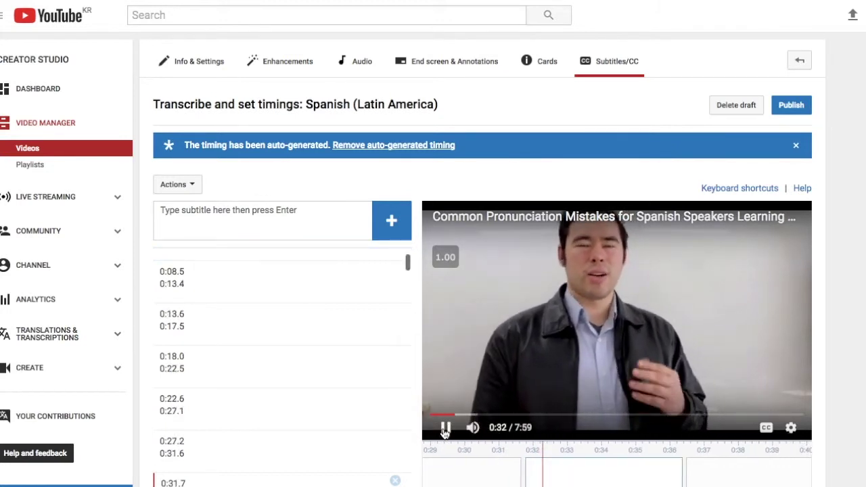
{"action": "left_click", "coordinate": [295, 455]}
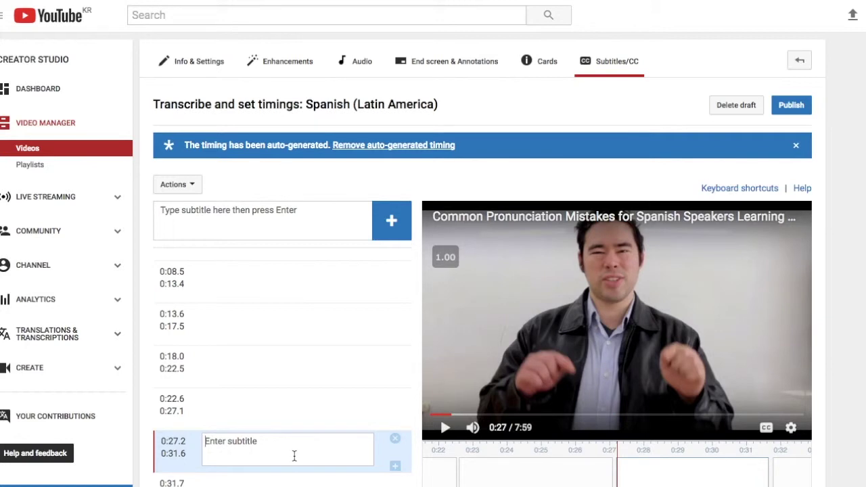
{"action": "type", "text": "Bienv"}
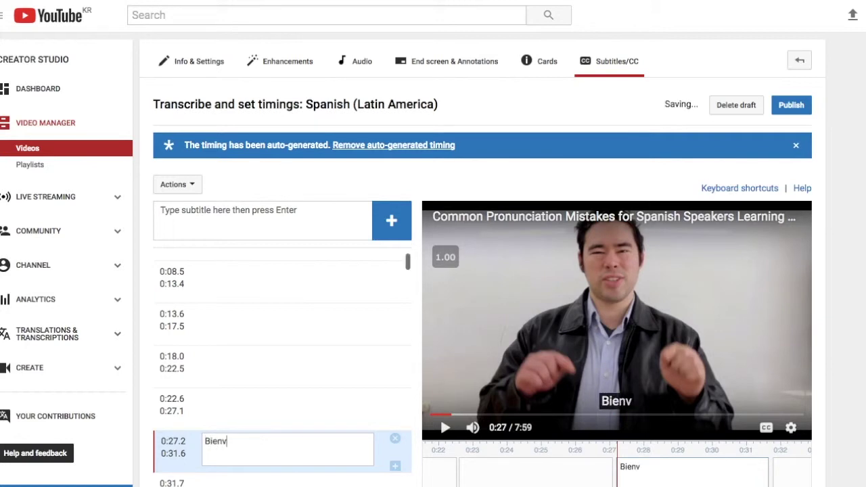
{"action": "type", "text": "enidos, "}
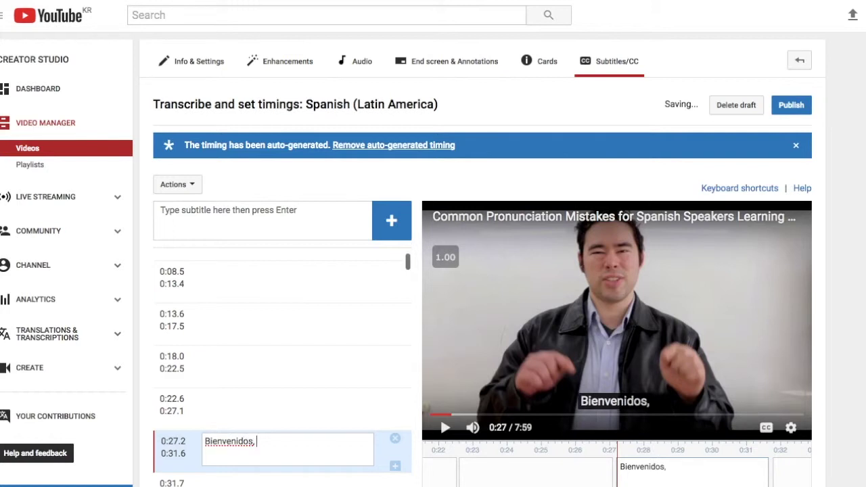
{"action": "type", "text": "vamos al errores comunes"}
{"action": "key", "text": "BackSpace"}
{"action": "key", "text": "BackSpace"}
{"action": "key", "text": "BackSpace"}
{"action": "key", "text": "BackSpace"}
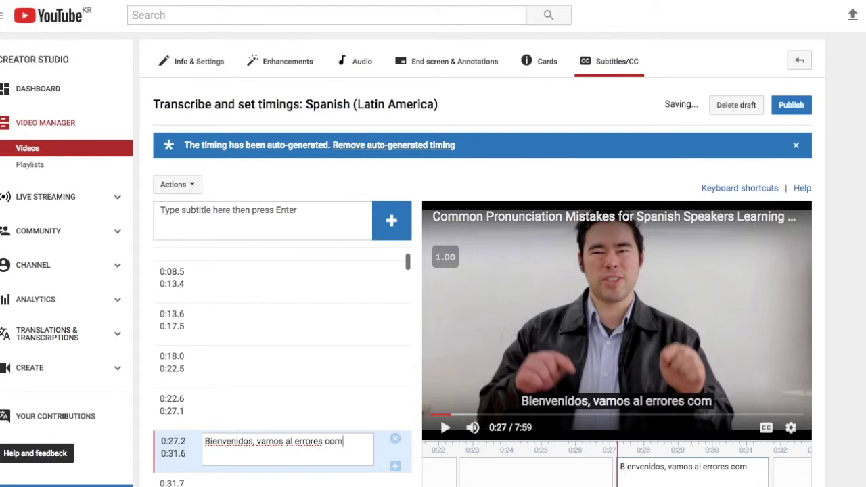
{"action": "type", "text": "é"}
{"action": "key", "text": "BackSpace"}
{"action": "type", "text": "únes"}
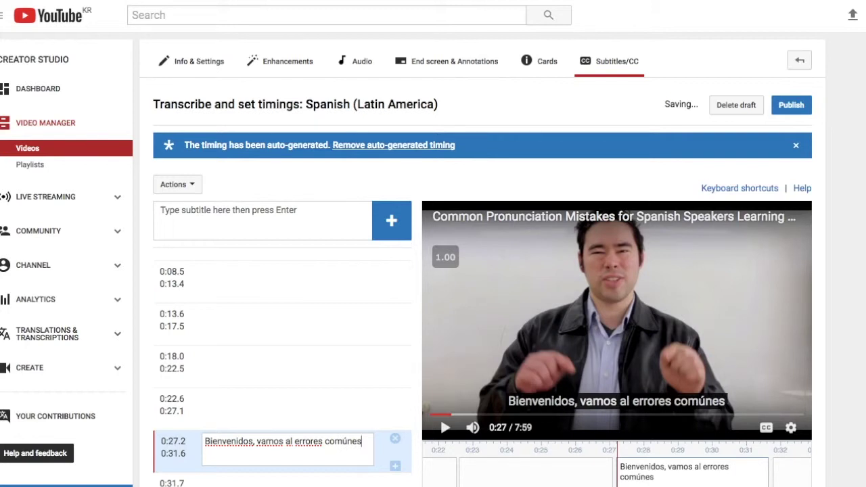
{"action": "left_click_drag", "start_coordinate": [363, 443], "coordinate": [195, 431]}
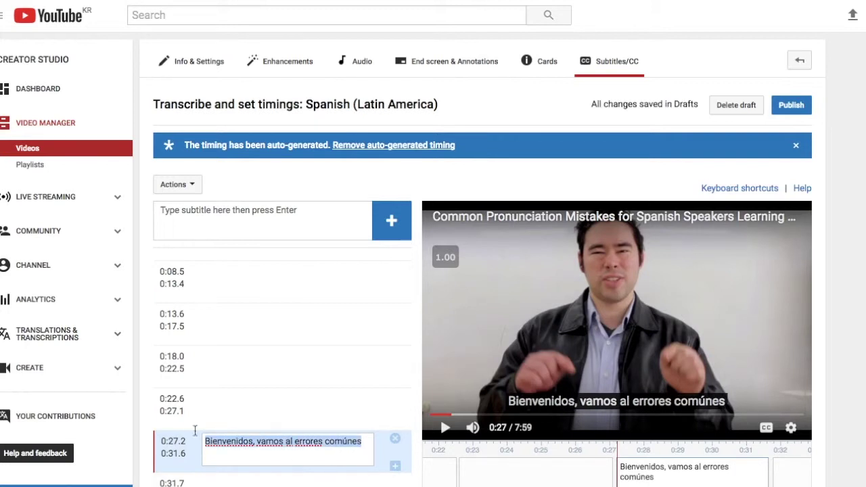
{"action": "key", "text": "BackSpace"}
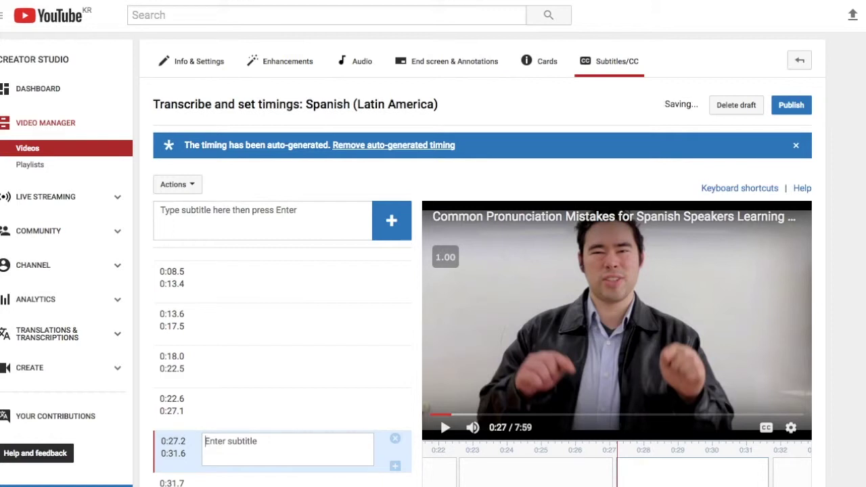